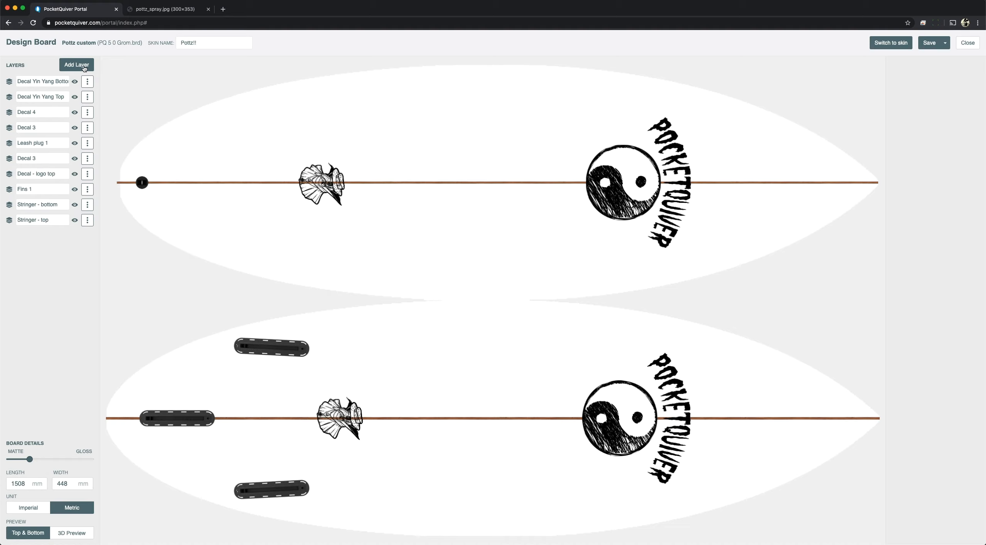
# Add a custom layer to the board design and download its template image.
pyautogui.click(80, 67)
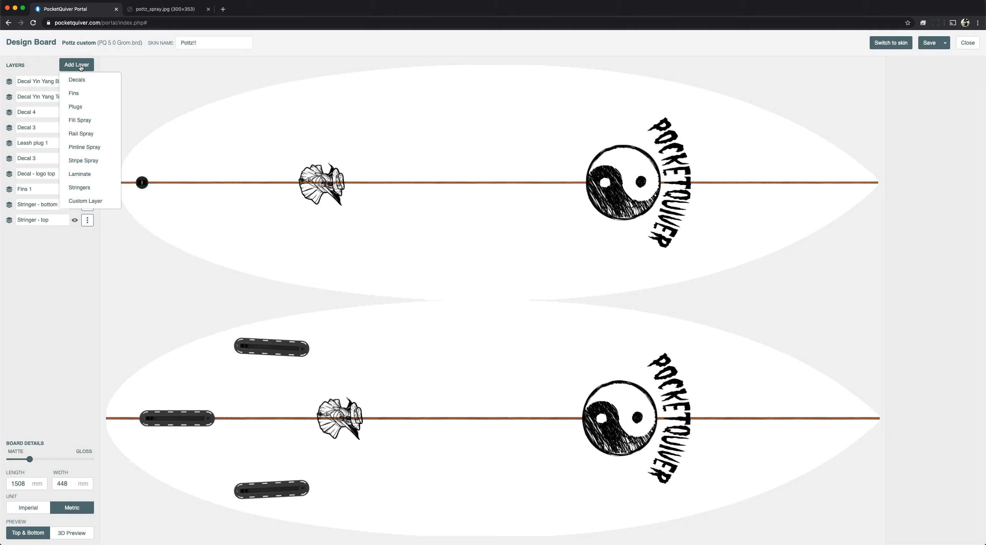
pyautogui.click(80, 201)
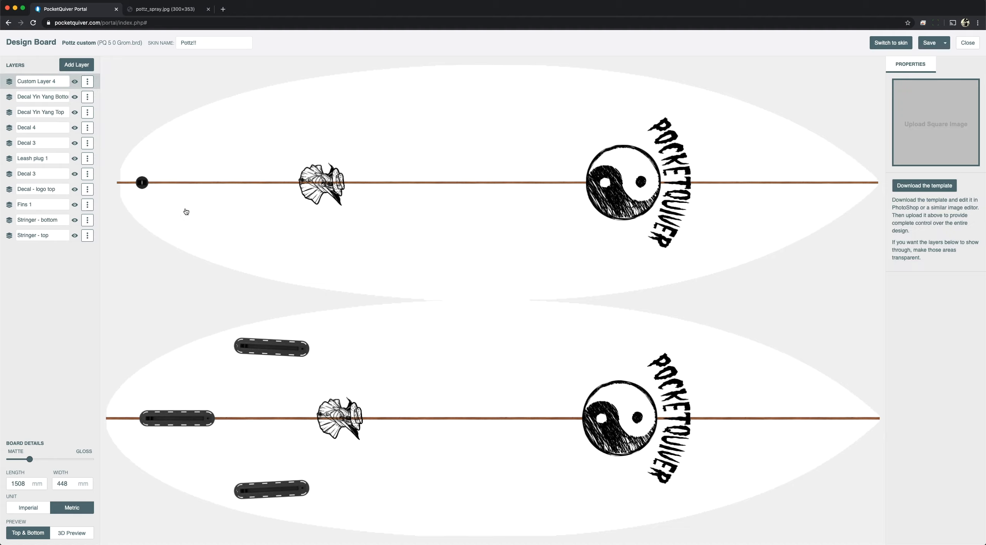
pyautogui.click(919, 190)
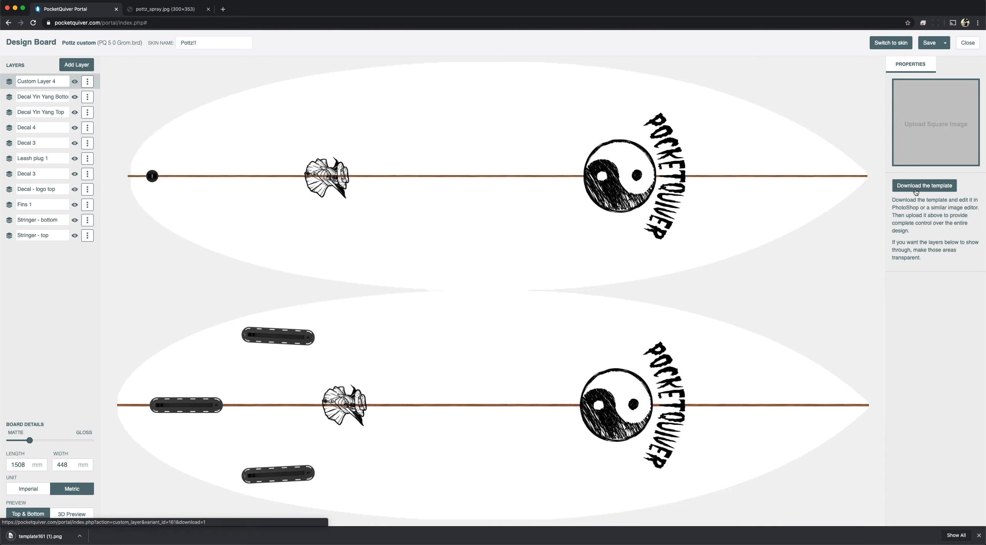
# Switch to Finder and open the downloaded template161.png from the Downloads folder in Photoshop.
pyautogui.press('super+Tab')
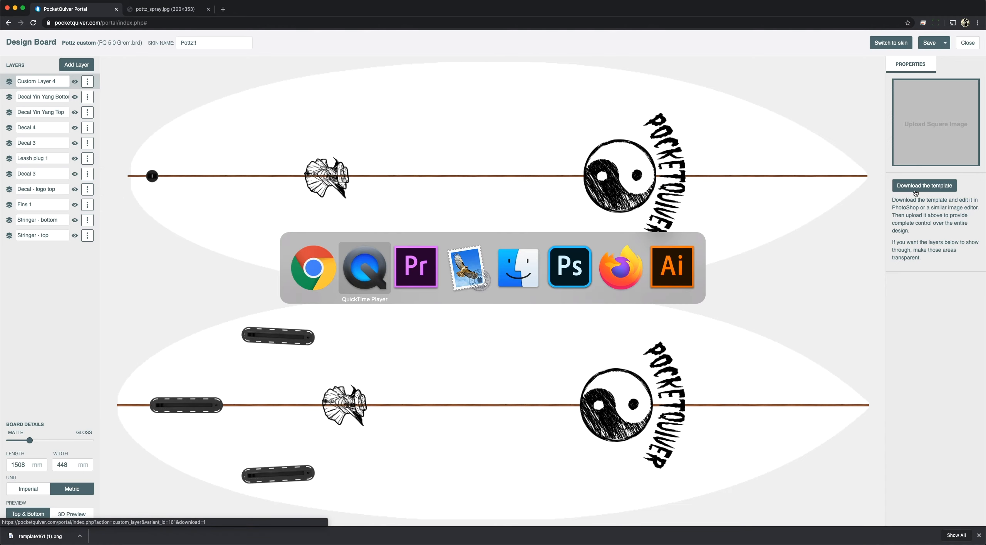
pyautogui.click(520, 278)
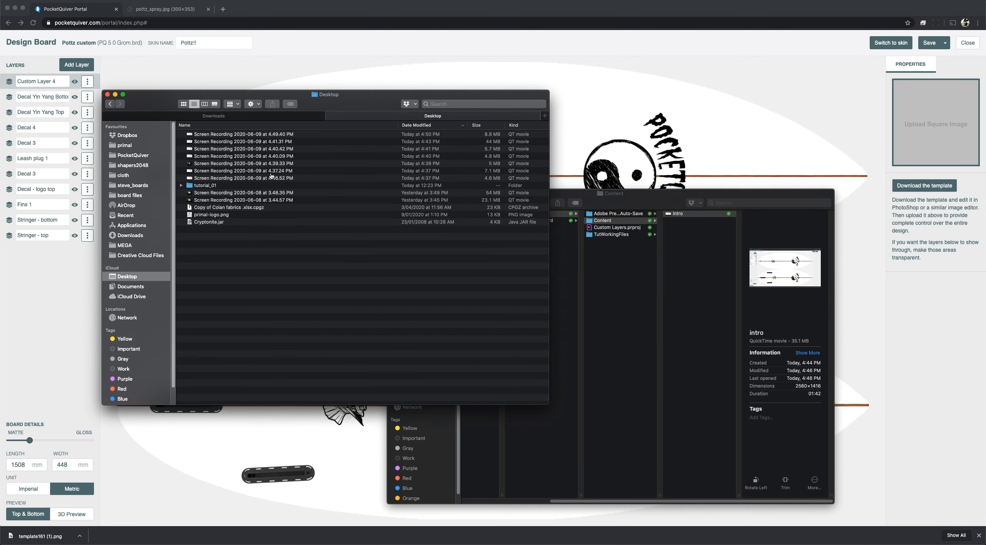
pyautogui.click(226, 120)
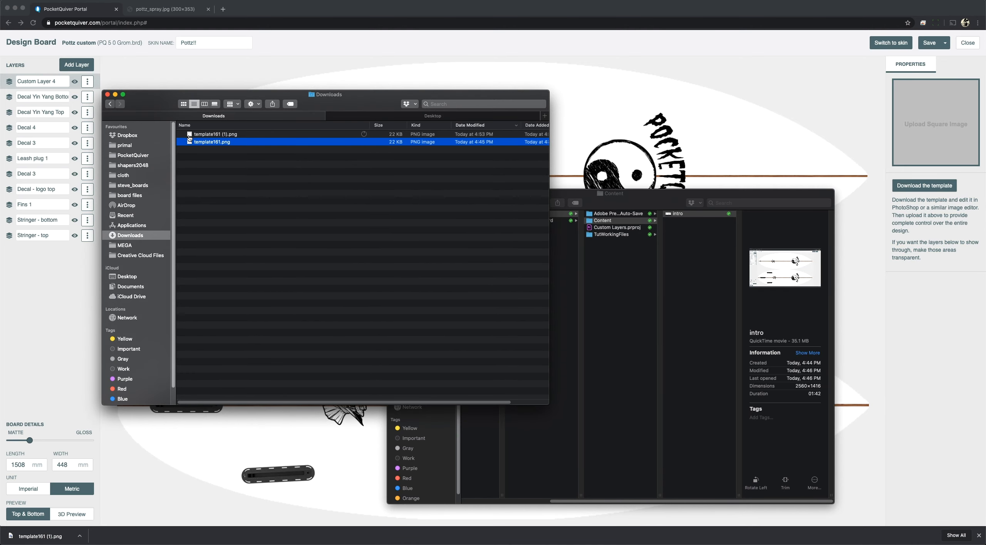
pyautogui.moveTo(190, 142); pyautogui.dragTo(315, 533)
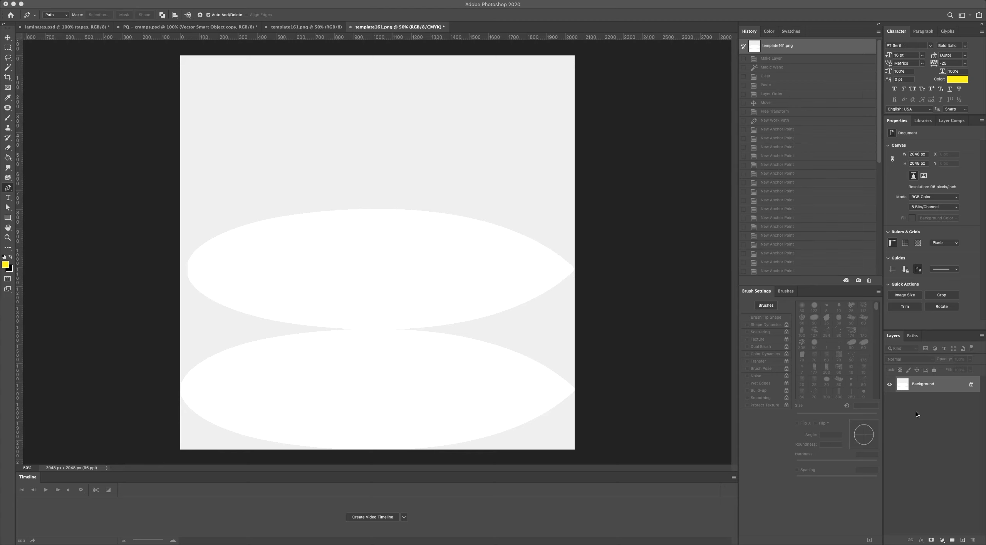
# Unlock the template's background layer, select both white board shapes with the Magic Wand and delete them.
pyautogui.click(971, 385)
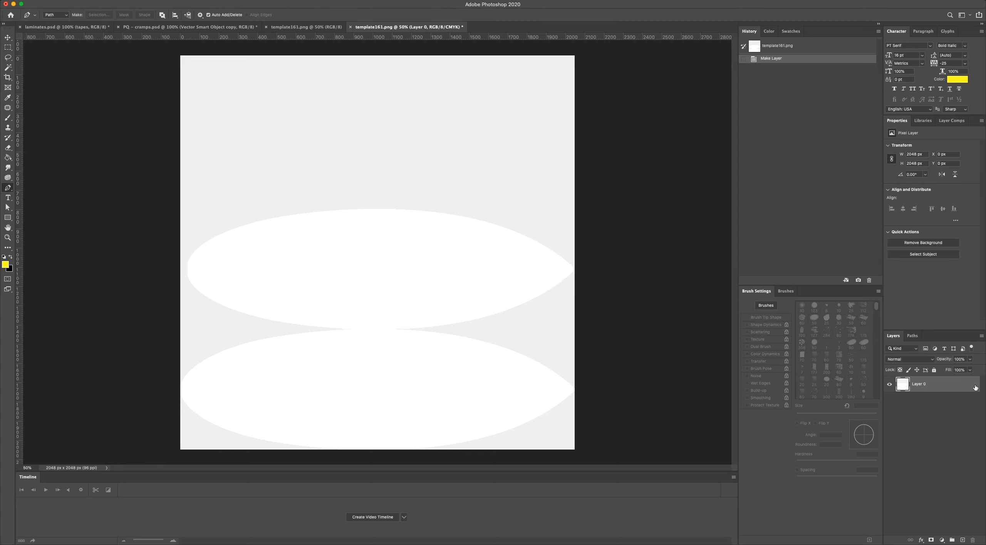
pyautogui.press('w')
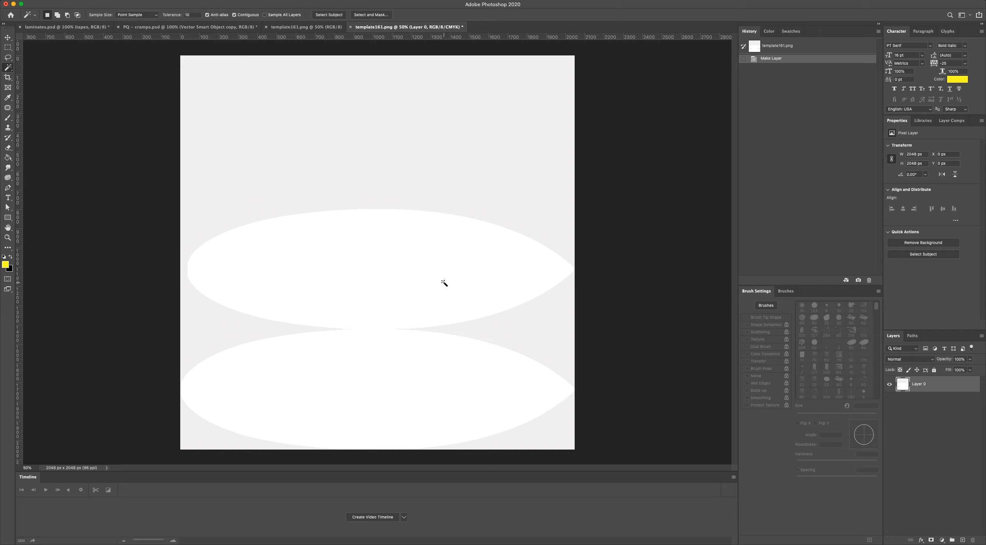
pyautogui.click(448, 280)
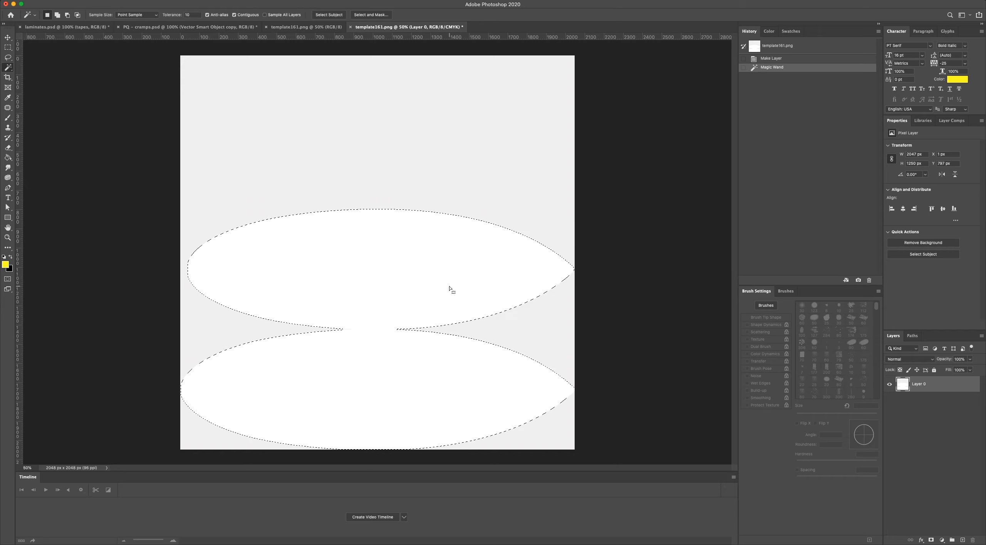
pyautogui.press('Delete')
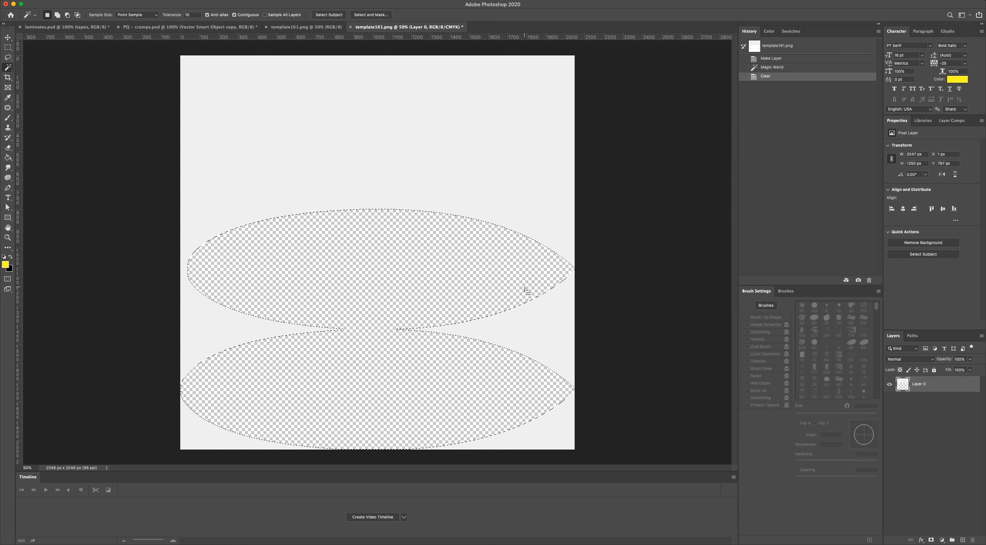
# Paste the green and yellow surfboard reference image, place it beneath the template layer and move it up to the top board outline.
pyautogui.press('super+v')
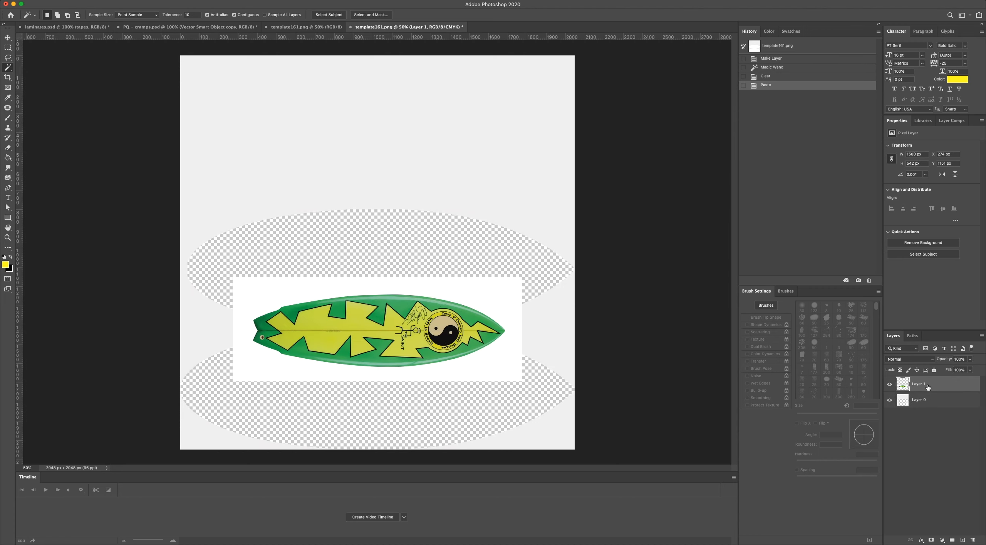
pyautogui.moveTo(926, 385); pyautogui.dragTo(926, 408)
pyautogui.press('v')
pyautogui.moveTo(426, 352); pyautogui.dragTo(426, 297)
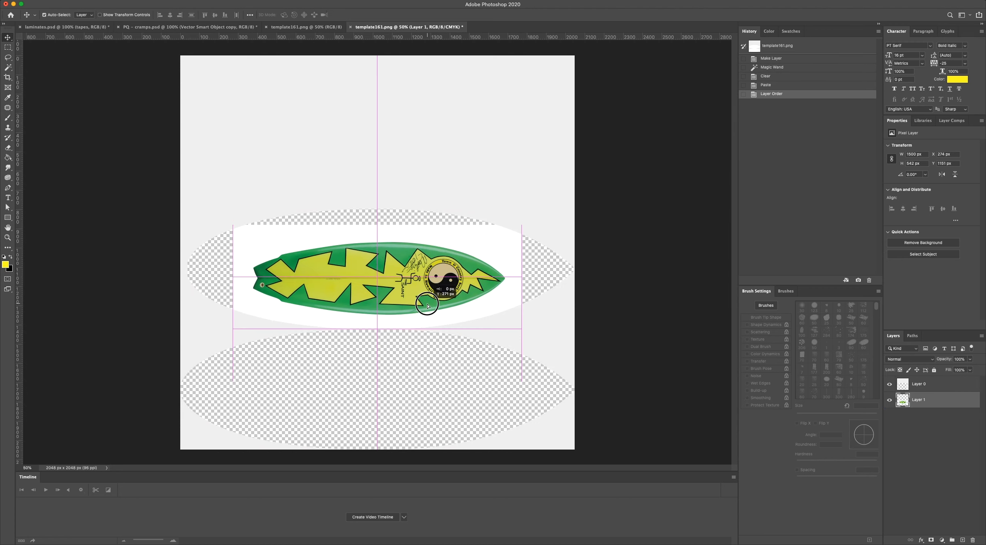
# Scale the pasted surfboard image with Free Transform to fit the upper board outline.
pyautogui.press('super+t')
pyautogui.moveTo(521, 328); pyautogui.dragTo(596, 356)
pyautogui.moveTo(377, 198); pyautogui.dragTo(375, 179)
pyautogui.moveTo(344, 266); pyautogui.dragTo(337, 265)
pyautogui.moveTo(589, 268); pyautogui.dragTo(596, 268)
pyautogui.press('Return')
# Try tracing the yellow nose shape with the Pen tool, then revert the document to its opening snapshot.
pyautogui.press('p')
pyautogui.click(563, 274)
pyautogui.click(529, 269)
pyautogui.click(537, 290)
pyautogui.click(519, 279)
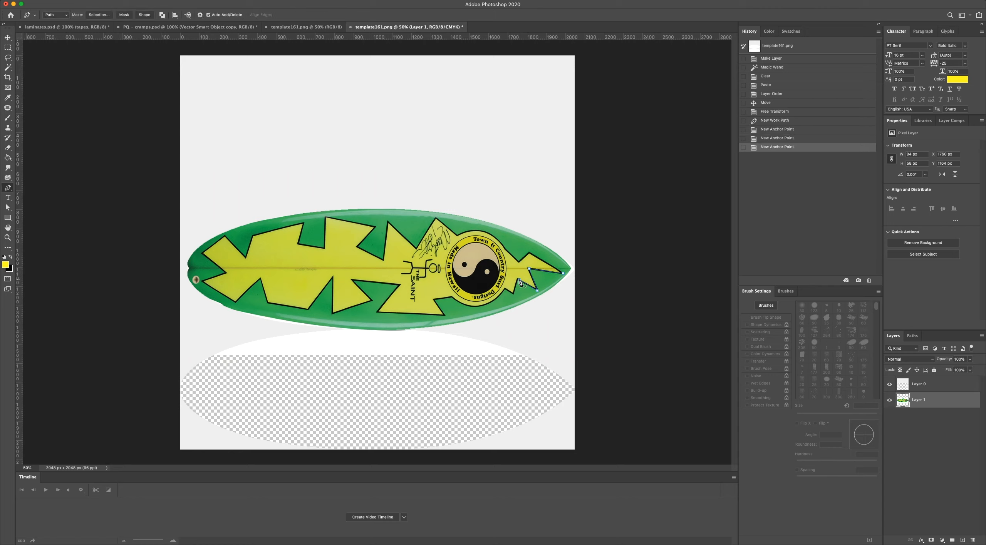
pyautogui.click(779, 47)
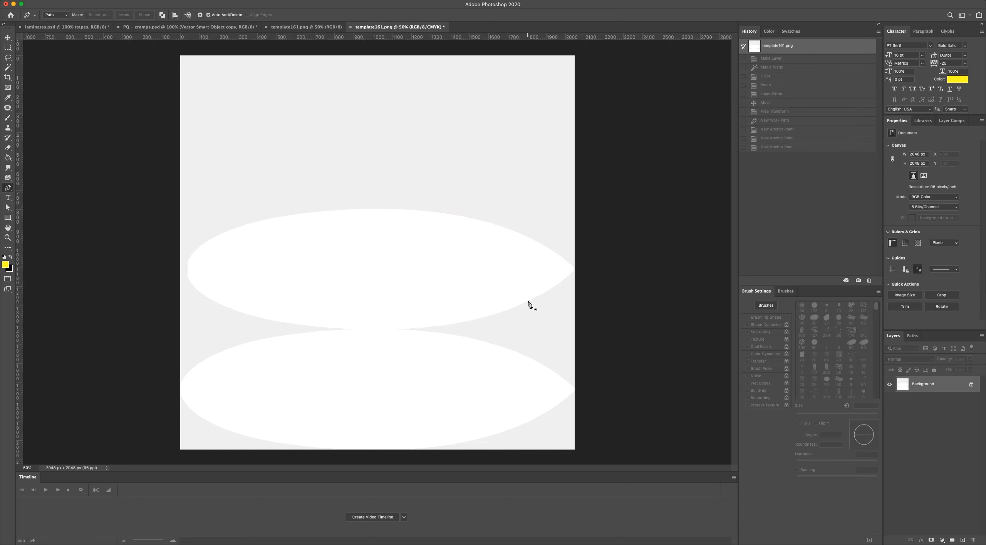
# Draw a zigzag Pen path along the lower half of the upper board outline, from nose to tail.
pyautogui.click(555, 266)
pyautogui.click(522, 294)
pyautogui.click(503, 280)
pyautogui.click(465, 312)
pyautogui.click(442, 294)
pyautogui.click(406, 322)
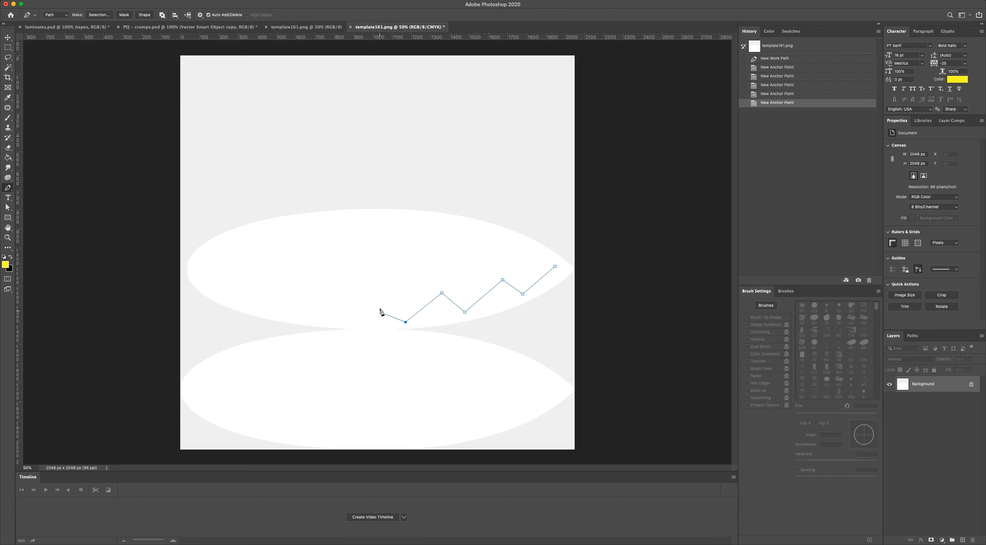
pyautogui.click(379, 316)
pyautogui.click(402, 301)
pyautogui.click(355, 294)
pyautogui.click(331, 322)
pyautogui.click(287, 316)
pyautogui.click(306, 301)
pyautogui.click(255, 305)
pyautogui.click(238, 284)
pyautogui.click(216, 295)
pyautogui.click(201, 281)
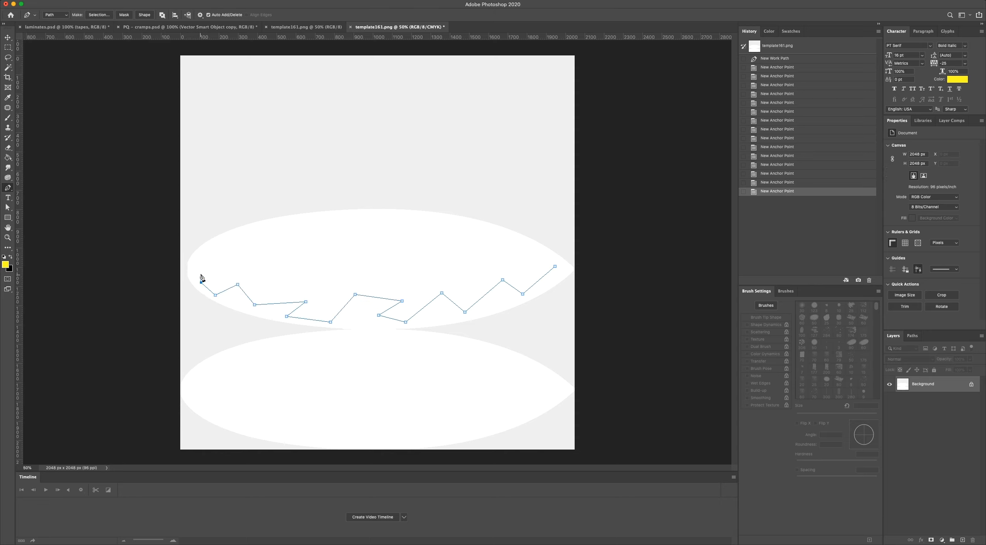
# Continue the zigzag path around the tail and along the board's upper half, closing it at the nose.
pyautogui.click(213, 272)
pyautogui.click(204, 263)
pyautogui.click(211, 247)
pyautogui.click(242, 250)
pyautogui.click(260, 232)
pyautogui.click(287, 250)
pyautogui.click(308, 228)
pyautogui.click(329, 222)
pyautogui.click(329, 251)
pyautogui.click(357, 222)
pyautogui.click(386, 230)
pyautogui.click(404, 218)
pyautogui.click(434, 249)
pyautogui.click(464, 237)
pyautogui.click(496, 252)
pyautogui.click(512, 244)
pyautogui.click(533, 266)
pyautogui.click(543, 259)
pyautogui.click(555, 266)
# Create a new layer with default colours, load the zigzag path as a selection and fill it with yellow.
pyautogui.press('d')
pyautogui.press('super+shift+alt+n')
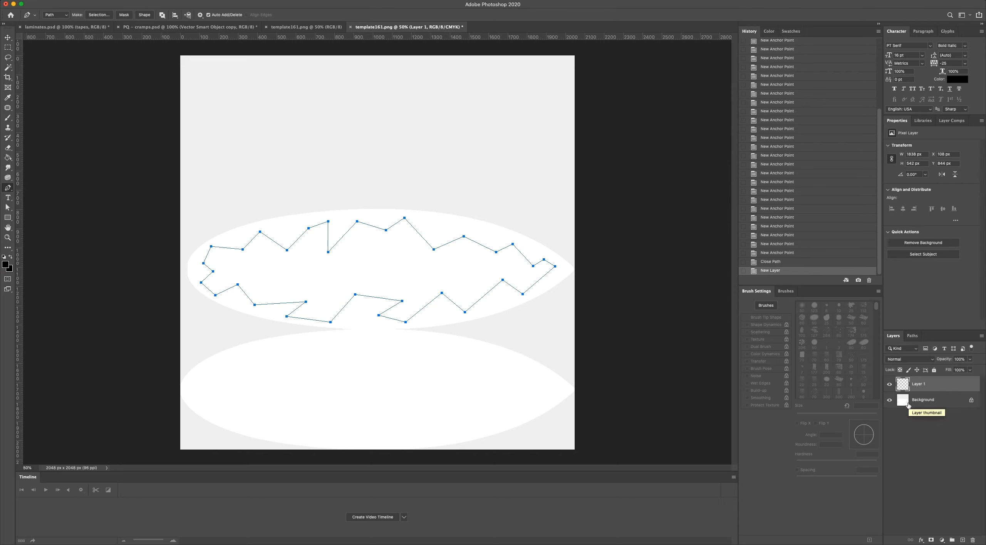
pyautogui.click(912, 336)
pyautogui.click(930, 540)
pyautogui.click(79, 0)
pyautogui.click(82, 118)
pyautogui.click(497, 236)
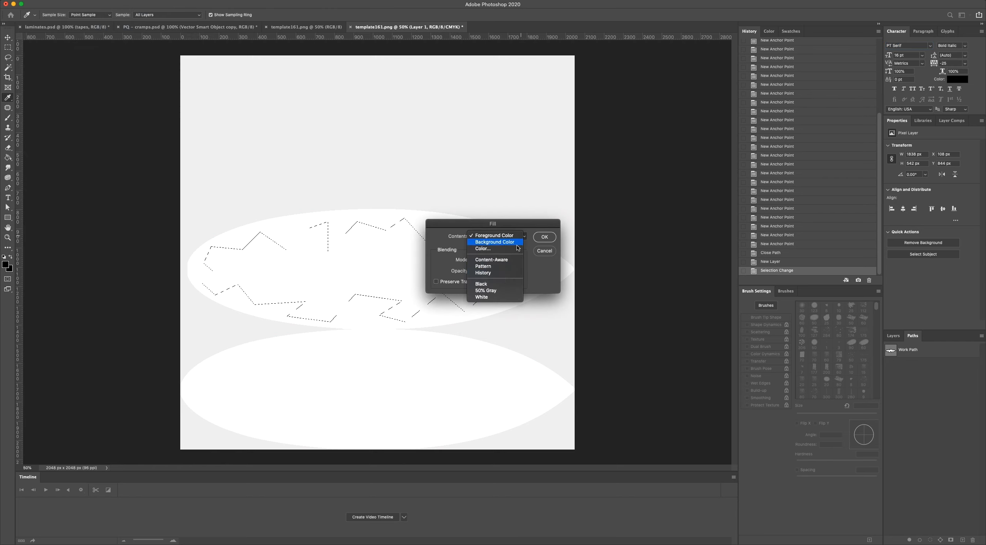
pyautogui.click(497, 256)
pyautogui.click(631, 284)
pyautogui.click(618, 202)
pyautogui.click(700, 196)
pyautogui.click(544, 237)
# Stroke the yellow shape's selection with a black outline and deselect it.
pyautogui.click(79, 1)
pyautogui.click(83, 127)
pyautogui.click(543, 227)
pyautogui.press('super+d')
# Hide the Background layer and save the artwork as template161.png in the Downloads folder.
pyautogui.click(893, 336)
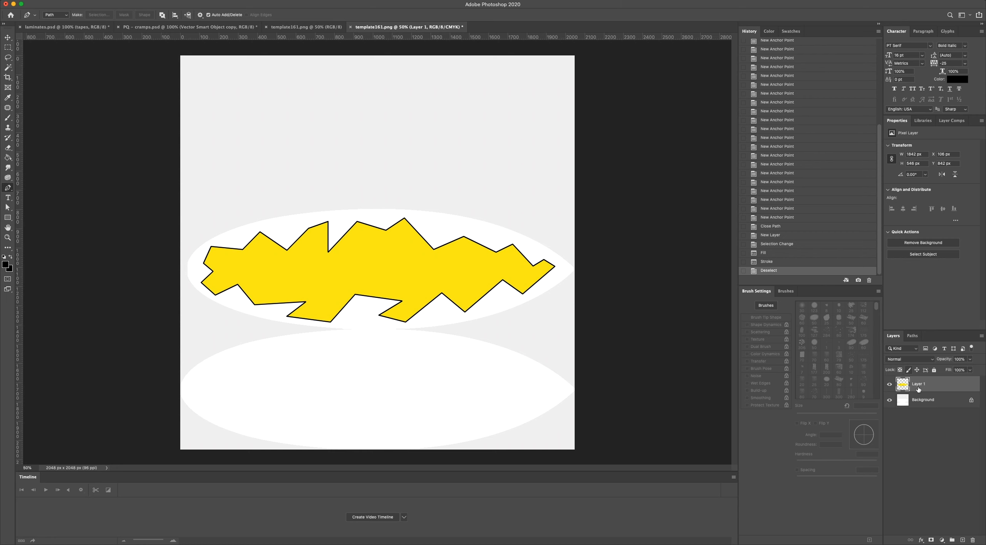
pyautogui.click(890, 400)
pyautogui.click(62, 1)
pyautogui.moveTo(116, 101)
pyautogui.click(187, 101)
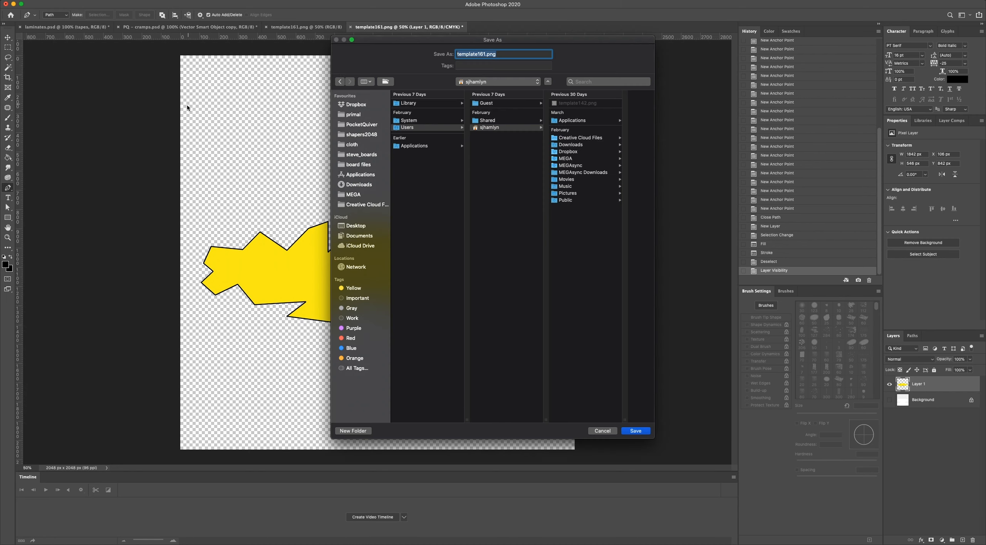
pyautogui.click(358, 185)
pyautogui.press('Return')
pyautogui.click(546, 89)
# Switch to the PocketQuiver page in Chrome, upload template161.png to Custom Layer 4 and move that layer below Stringer - top.
pyautogui.press('super+Tab')
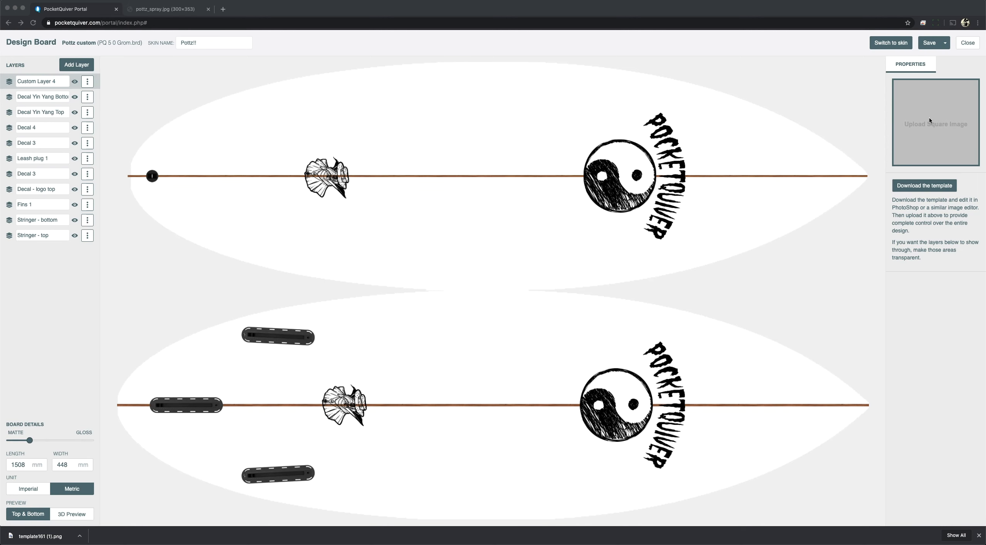
pyautogui.click(931, 121)
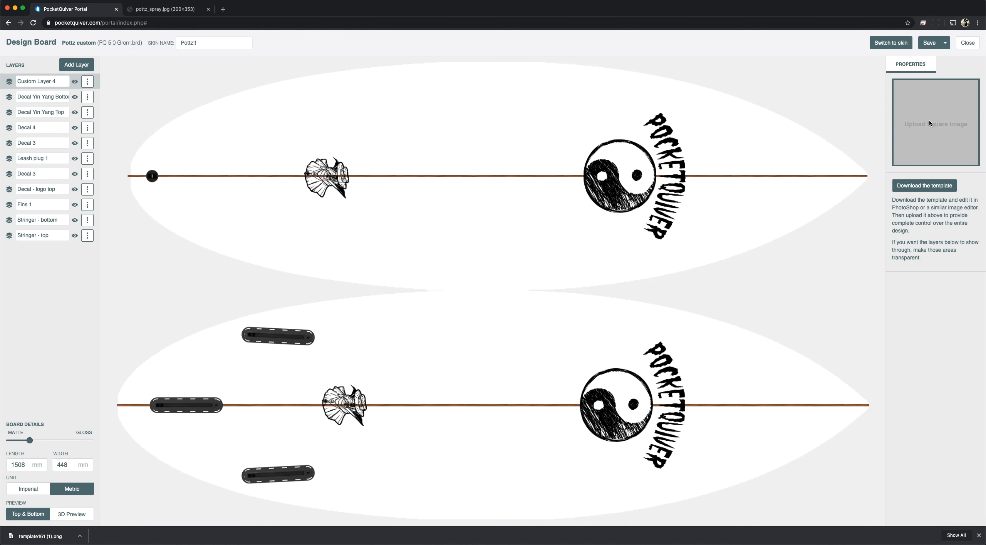
pyautogui.click(929, 120)
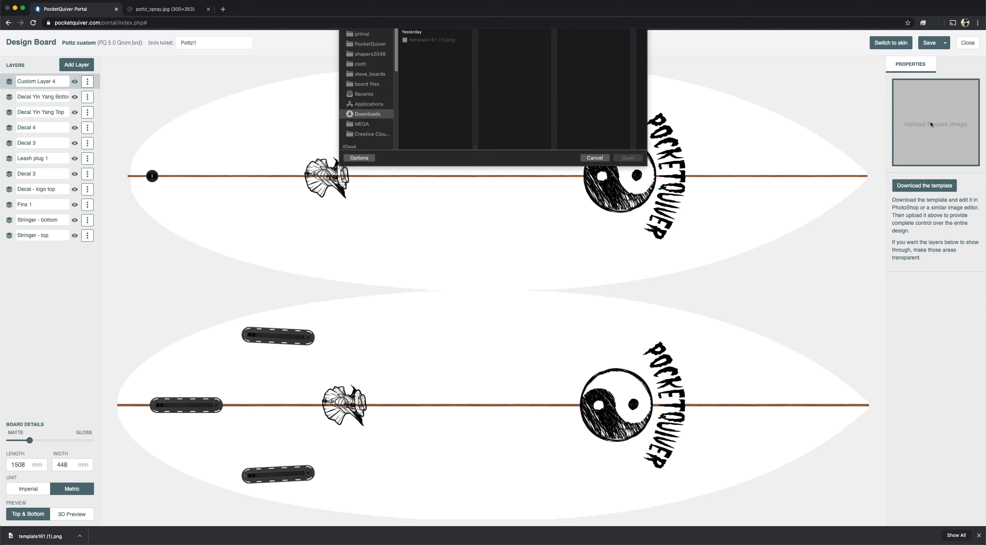
pyautogui.click(433, 58)
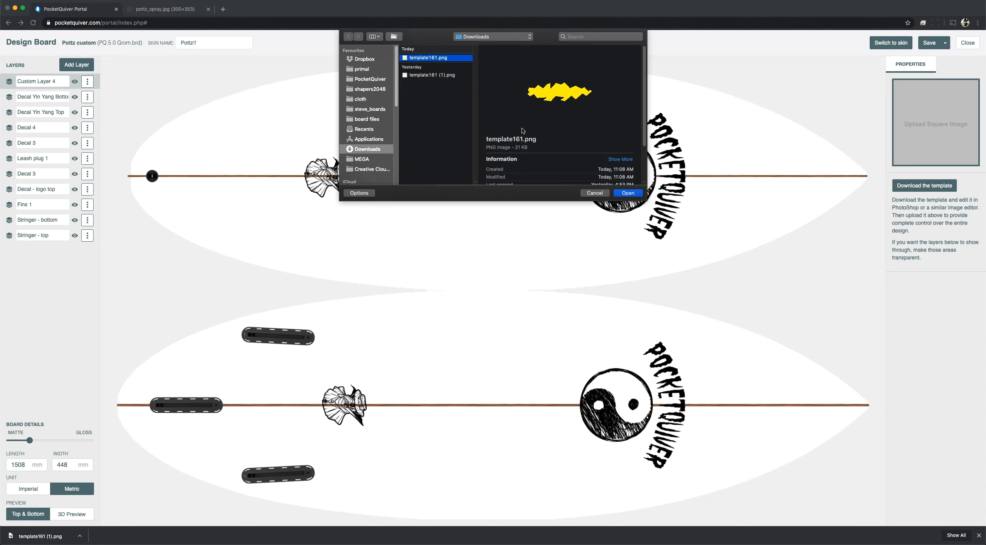
pyautogui.click(627, 193)
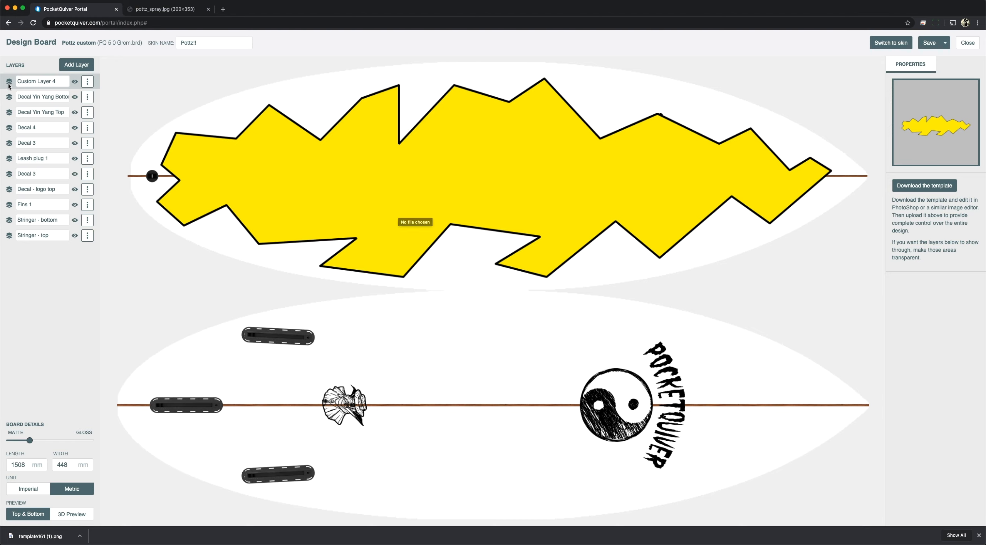
pyautogui.moveTo(8, 85); pyautogui.dragTo(11, 236)
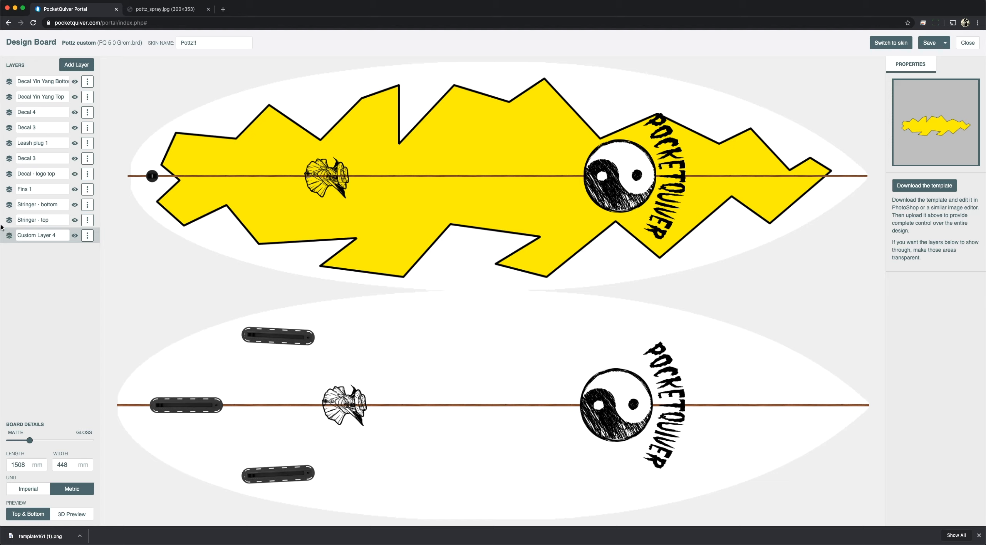
# Add a Fill Spray layer in green 2EEB21, positioned on both sides of the board.
pyautogui.click(79, 66)
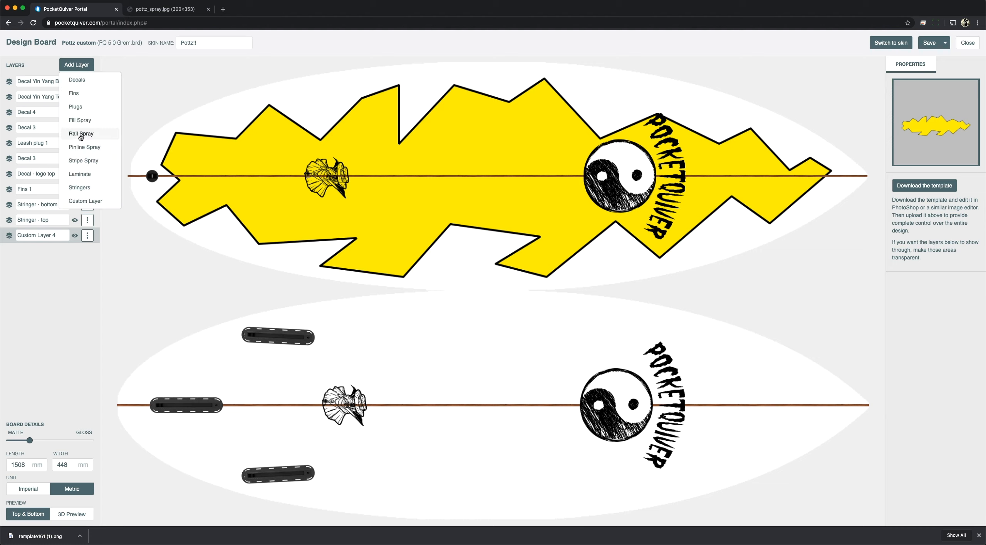
pyautogui.click(79, 120)
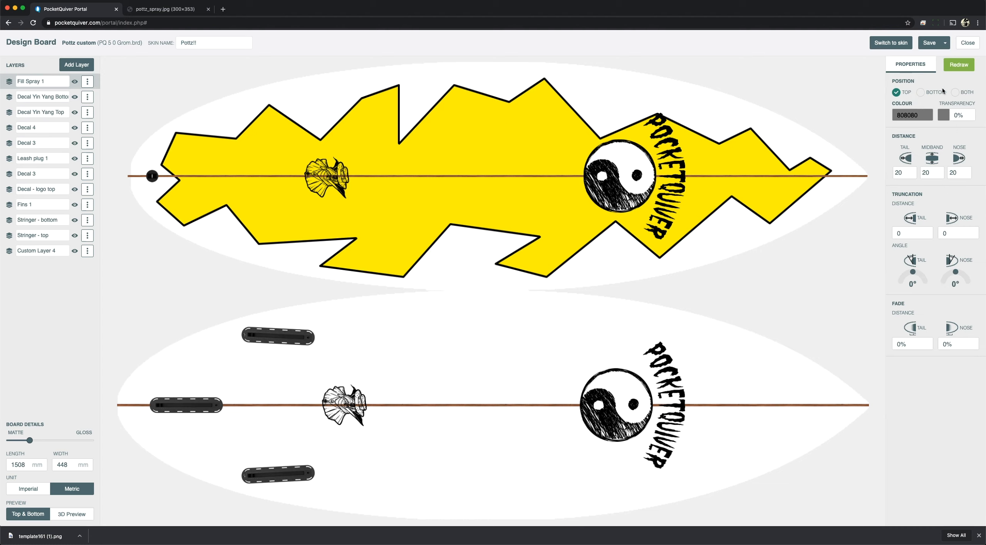
pyautogui.click(912, 115)
pyautogui.click(974, 130)
pyautogui.moveTo(921, 132); pyautogui.dragTo(919, 132)
pyautogui.click(976, 130)
pyautogui.click(955, 92)
# Set the fill spray's tail, midband and nose distances to 0 and redraw it.
pyautogui.doubleClick(900, 173)
pyautogui.write('0')
pyautogui.press('Tab')
pyautogui.write('0')
pyautogui.press('Tab')
pyautogui.write('0')
pyautogui.click(951, 66)
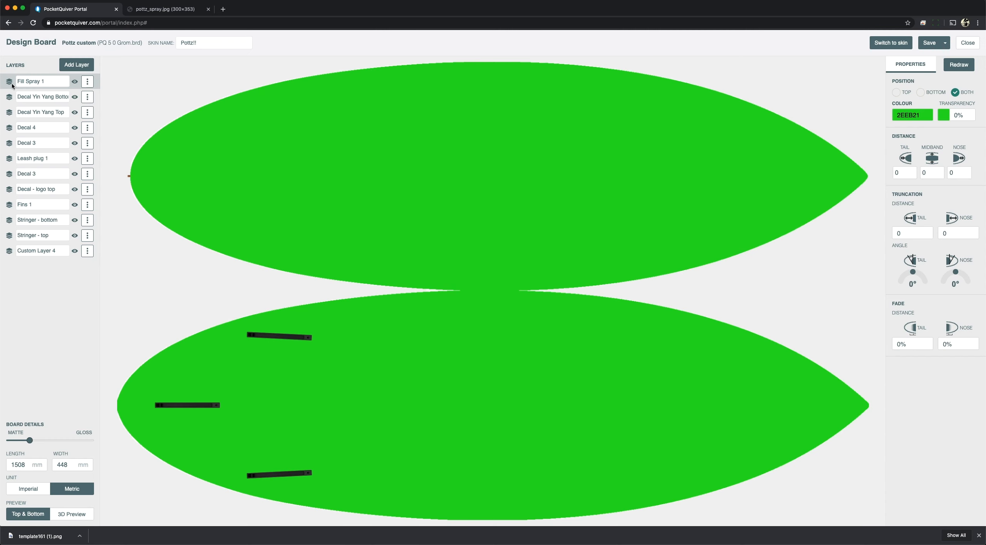
# Move Fill Spray 1 beneath Custom Layer 4, change its colour to 28CC1D and redraw it.
pyautogui.moveTo(11, 82); pyautogui.dragTo(12, 254)
pyautogui.click(913, 115)
pyautogui.click(977, 134)
pyautogui.click(959, 64)
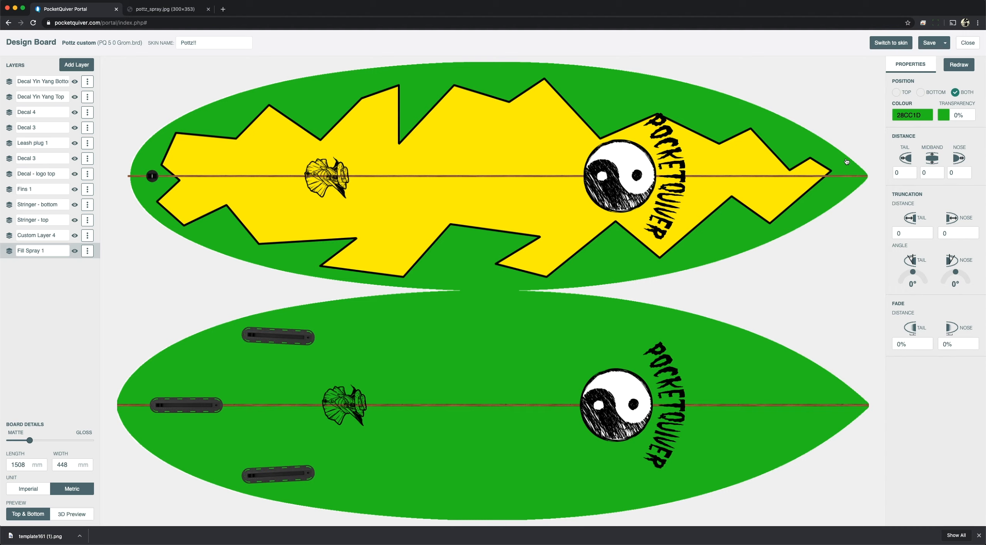
# Set the colour of the Fins 1 layer to yellow.
pyautogui.click(10, 191)
pyautogui.click(912, 172)
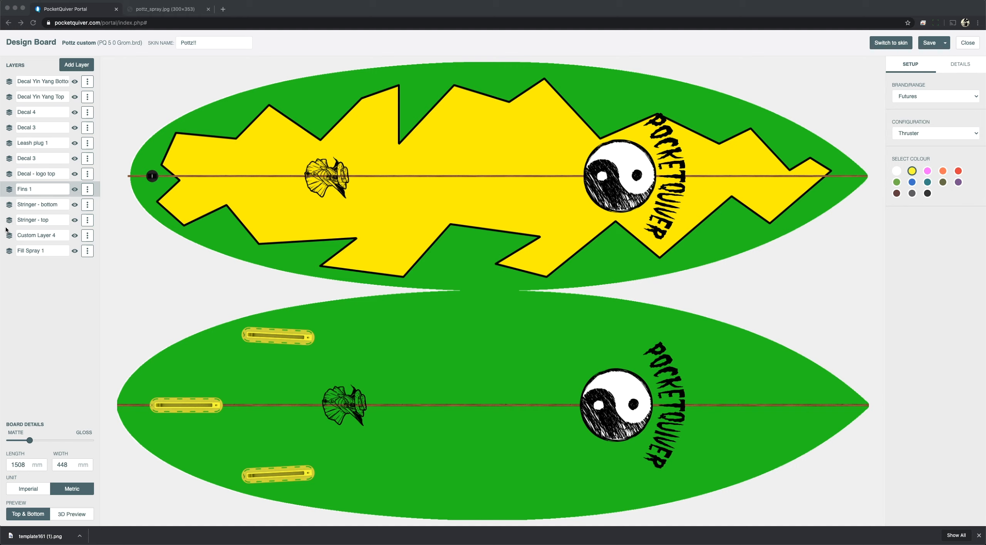
# Replace the image of Custom Layer 4 with template161_2.png from the Downloads folder.
pyautogui.click(9, 235)
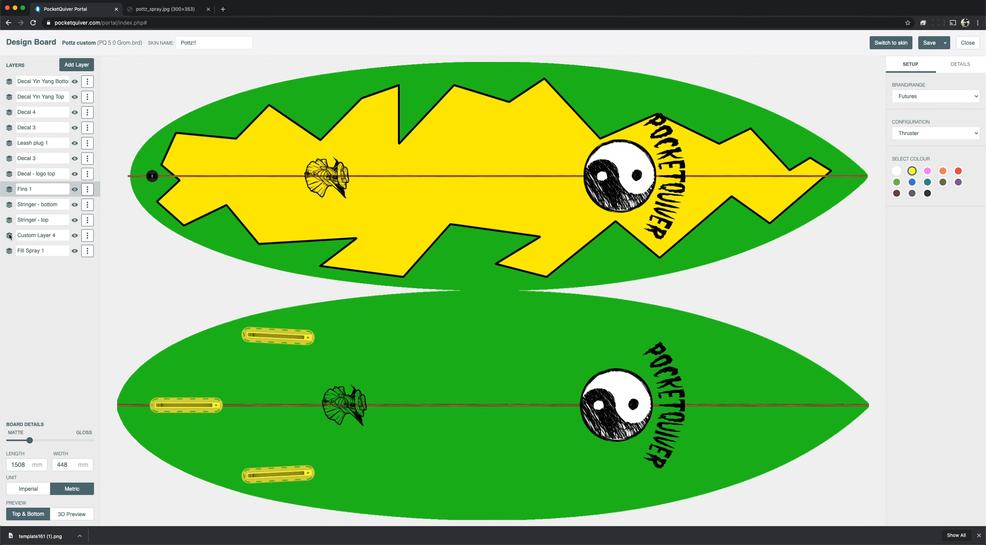
pyautogui.click(10, 236)
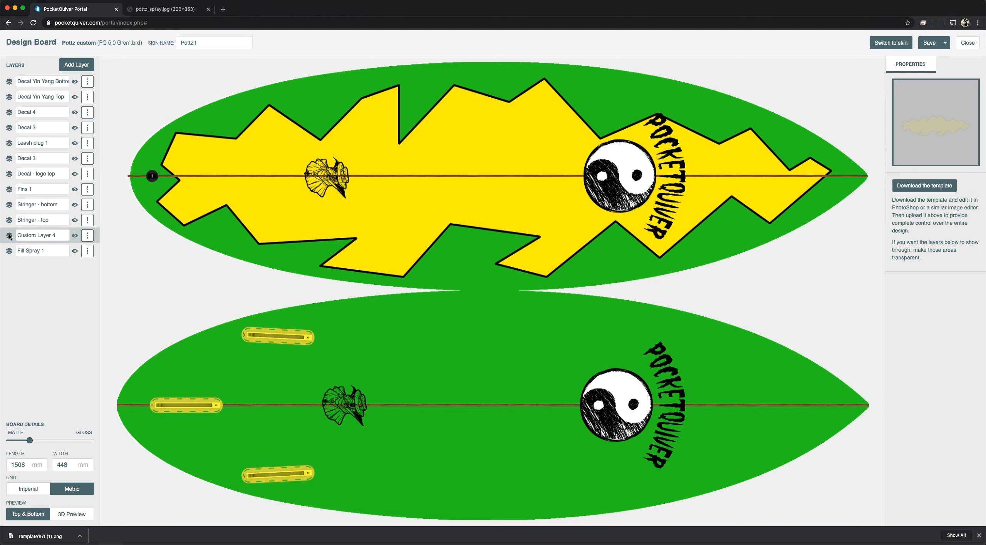
pyautogui.click(938, 133)
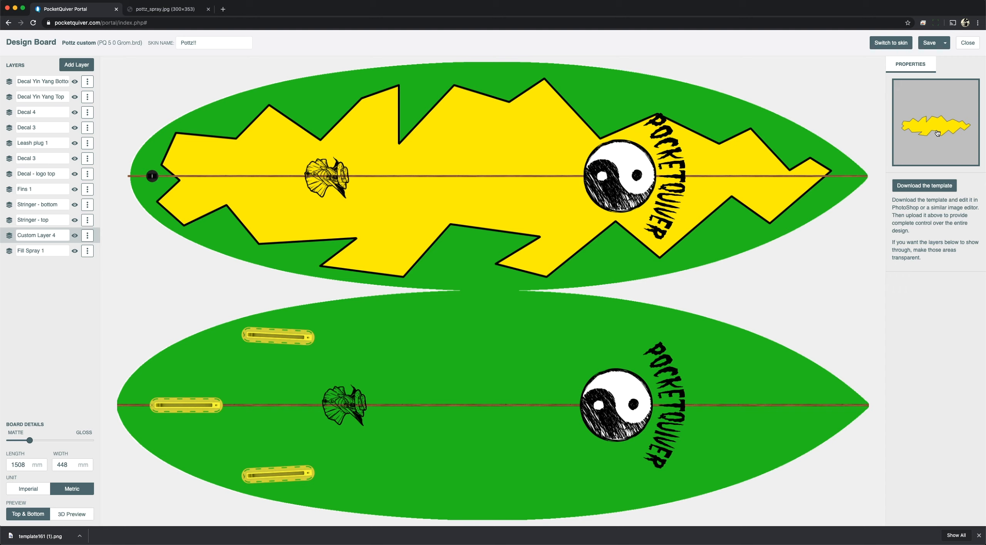
pyautogui.click(429, 58)
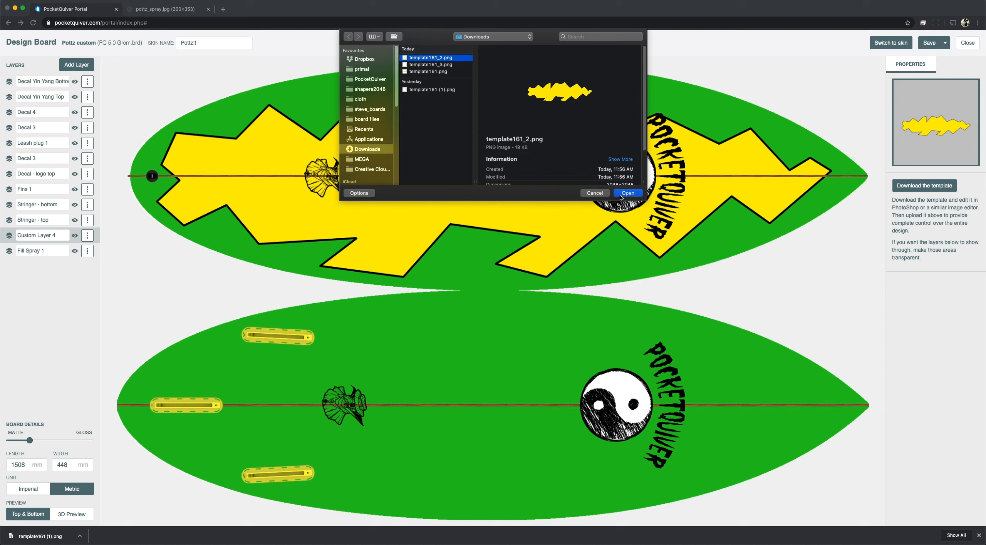
pyautogui.click(621, 195)
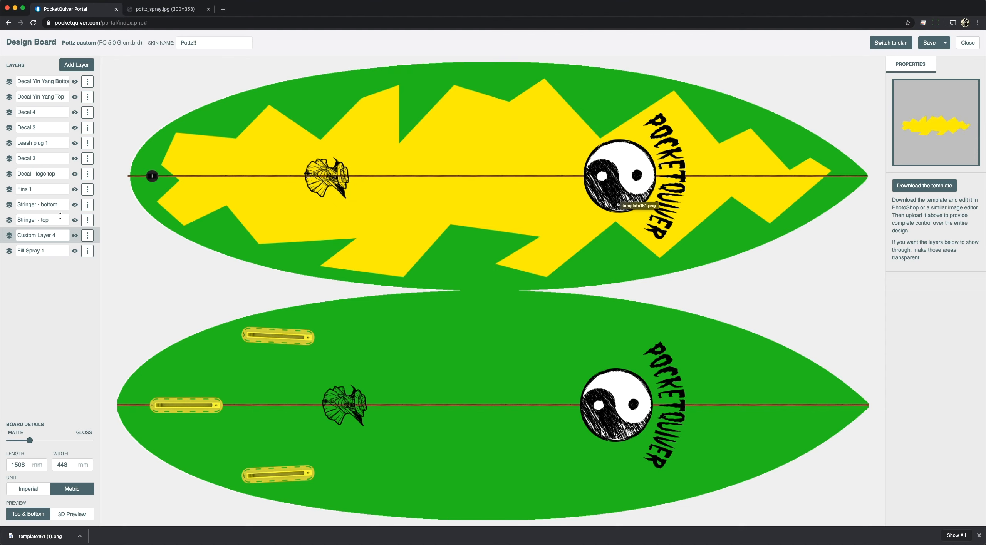
# Duplicate Custom Layer 4 as "Custom Layer pinline" and place the copy directly above the original in the layer order.
pyautogui.click(86, 237)
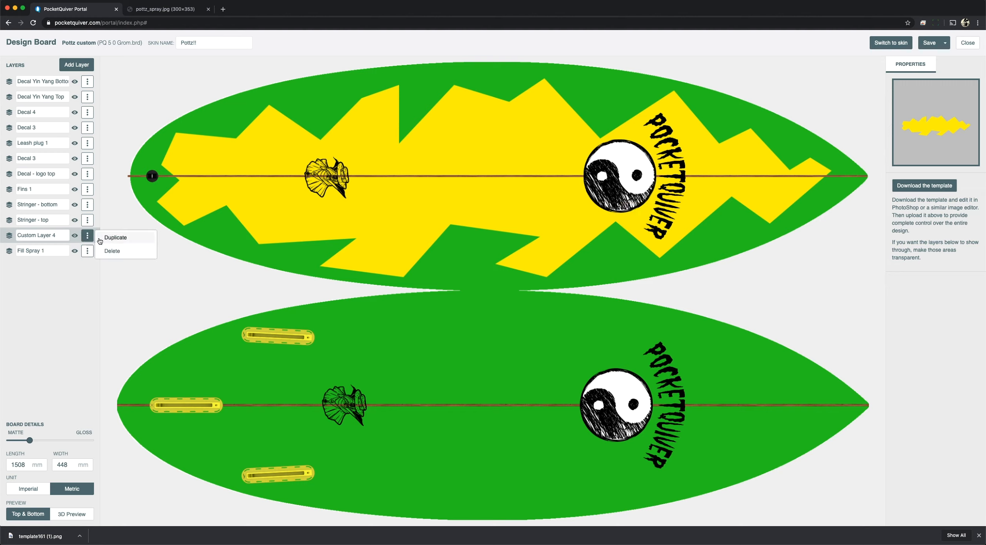
pyautogui.click(99, 238)
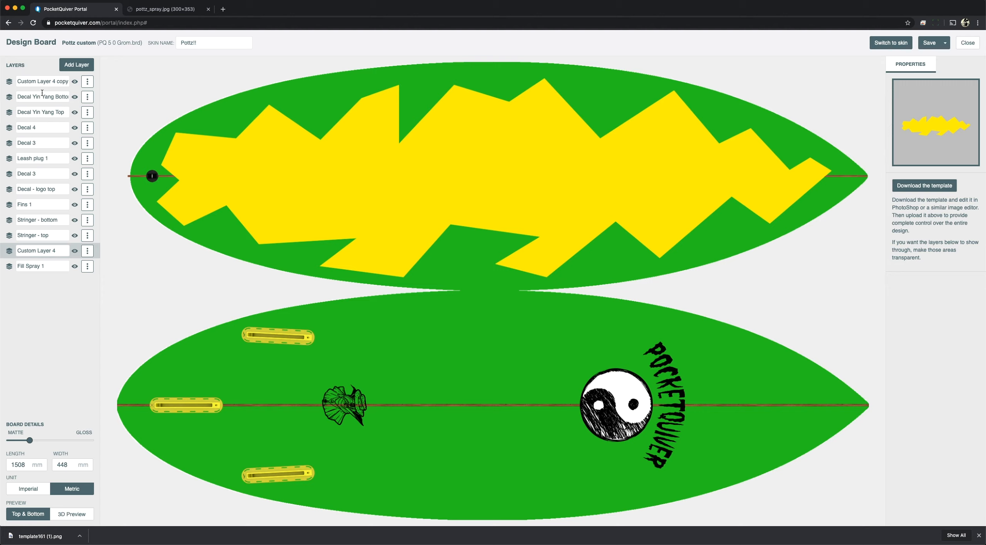
pyautogui.click(10, 82)
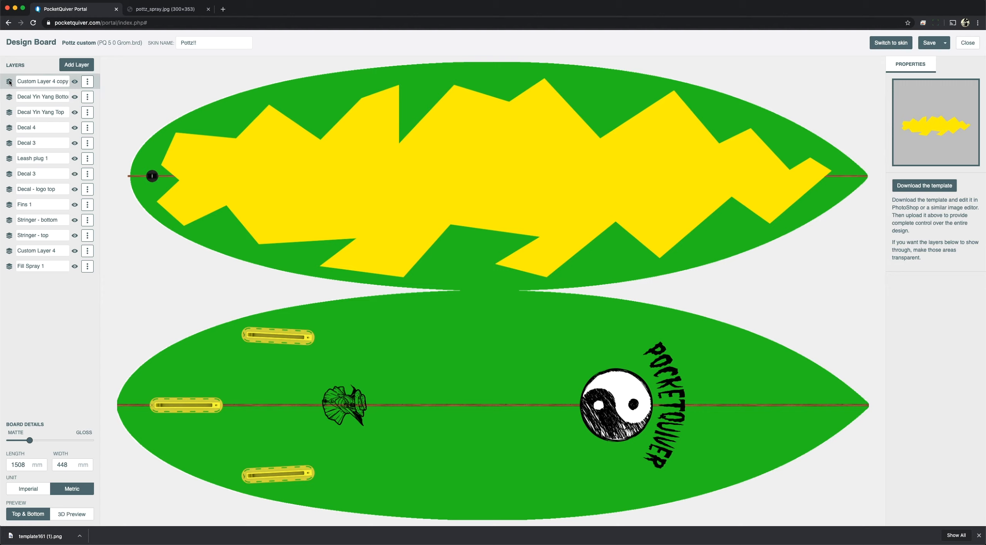
pyautogui.moveTo(52, 82); pyautogui.dragTo(104, 92)
pyautogui.write('pinline')
pyautogui.moveTo(11, 82); pyautogui.dragTo(9, 236)
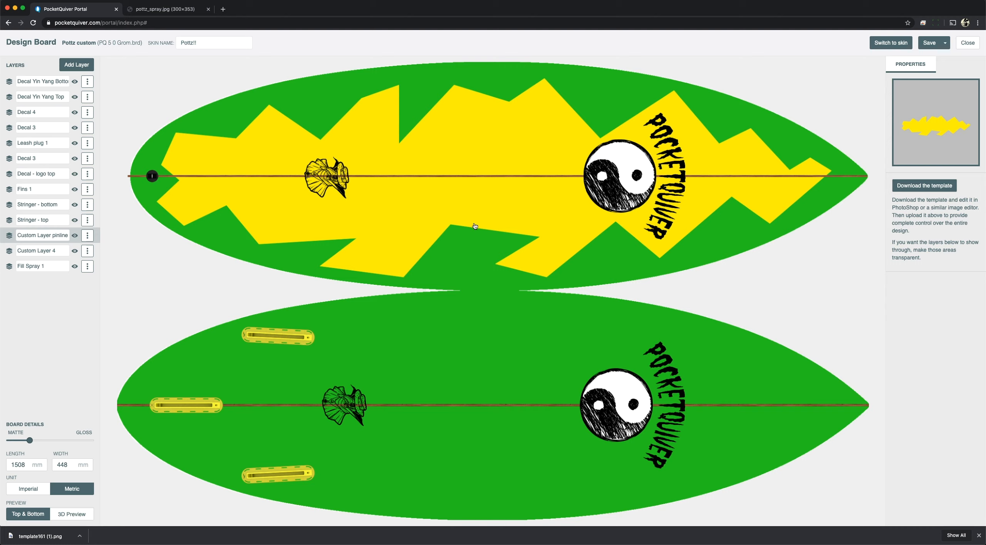
# Replace the image of Custom Layer pinline with template161_3.png and move the layer directly above Stringer - bottom.
pyautogui.click(943, 125)
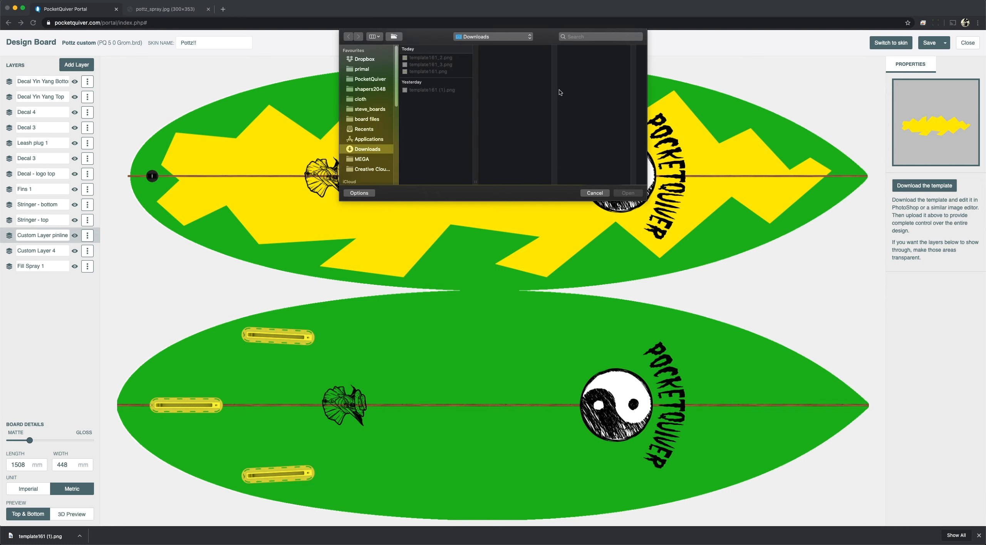
pyautogui.click(447, 66)
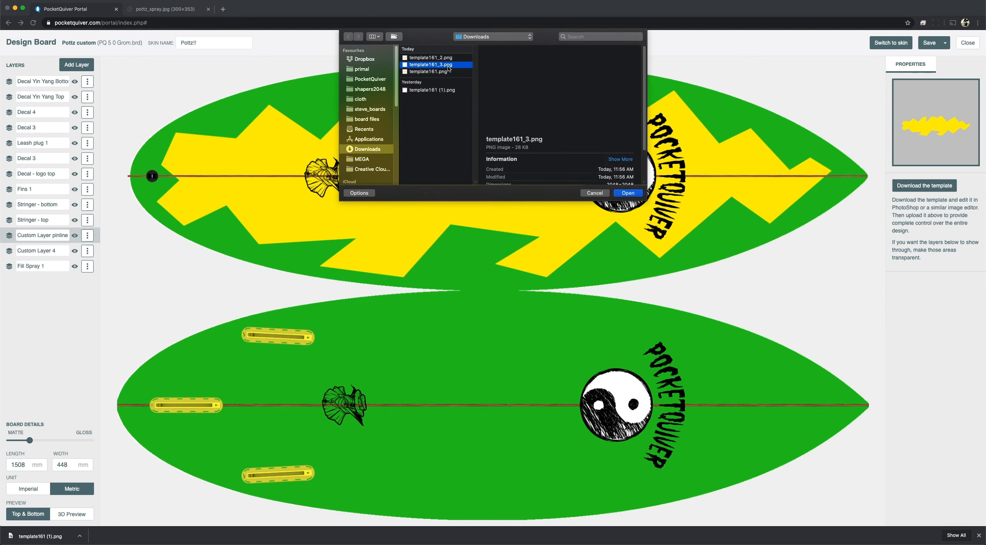
pyautogui.click(628, 193)
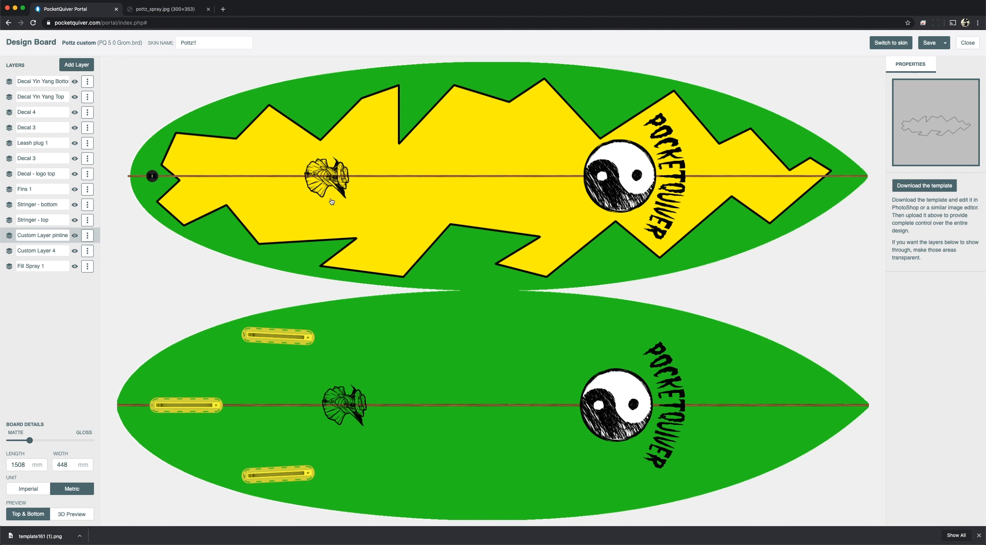
pyautogui.moveTo(8, 235); pyautogui.dragTo(7, 203)
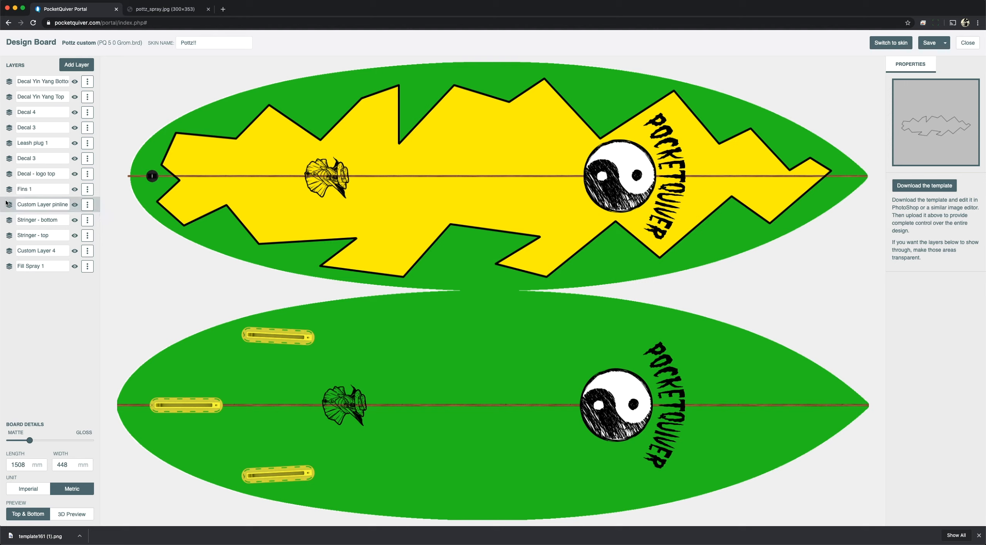